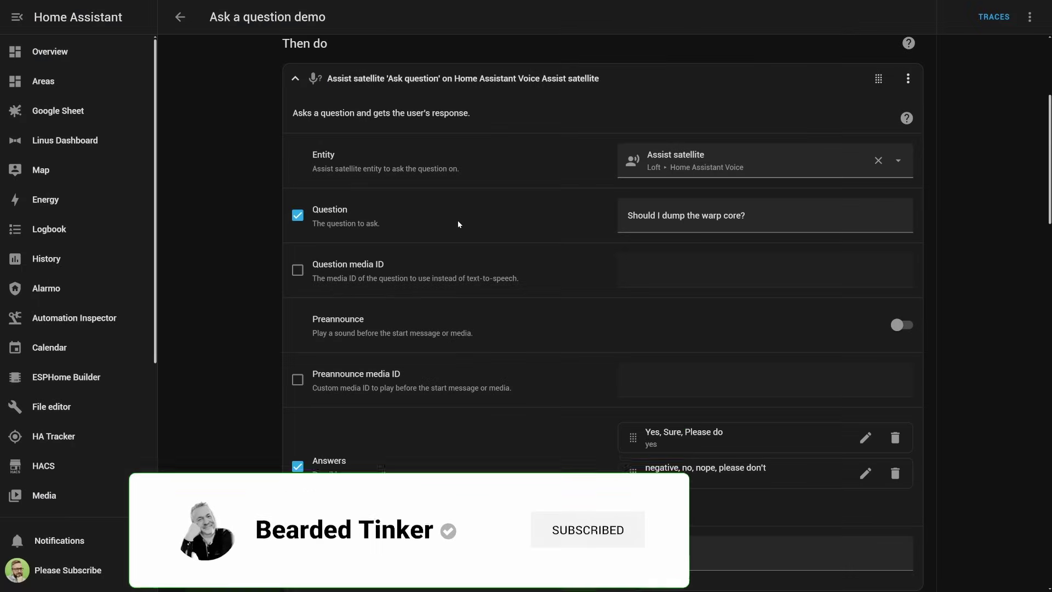
Scroll through the Ask question action's warp-core answers and the Choose block's Announce action.
scroll(458, 221, down, 3)
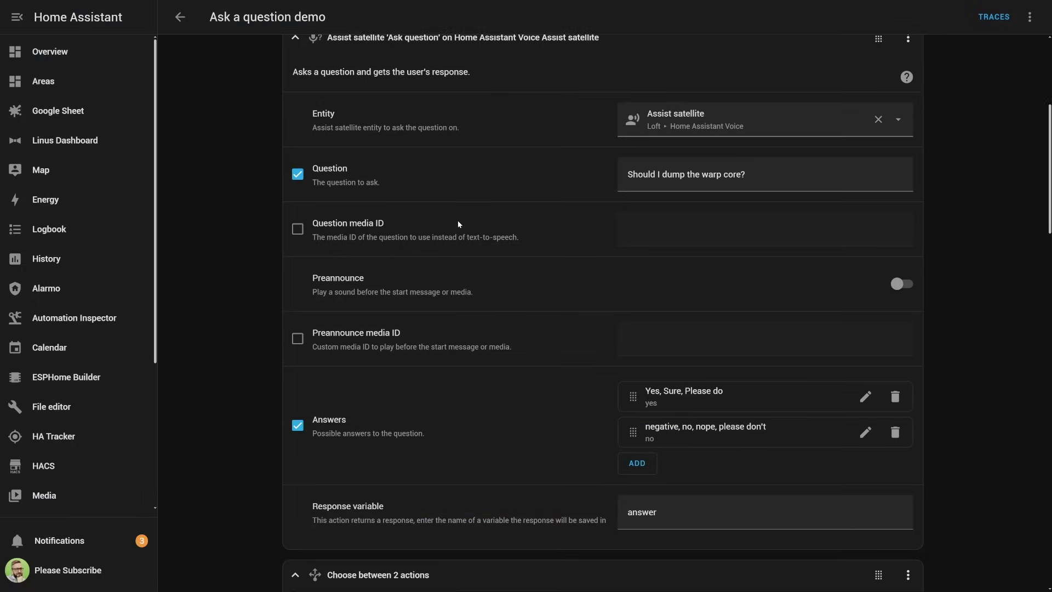
scroll(459, 220, down, 3)
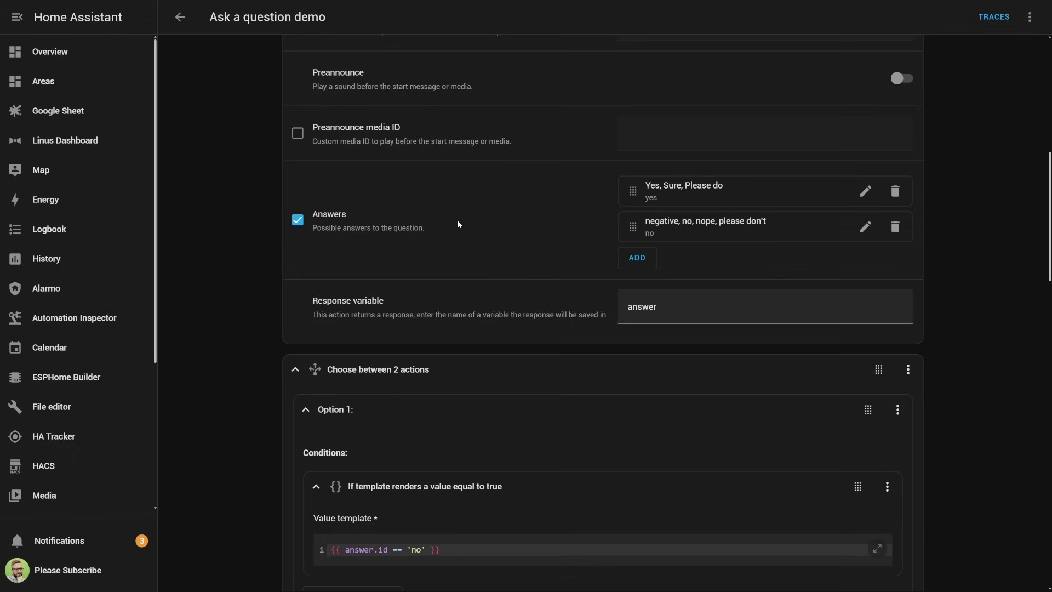
scroll(458, 220, down, 3)
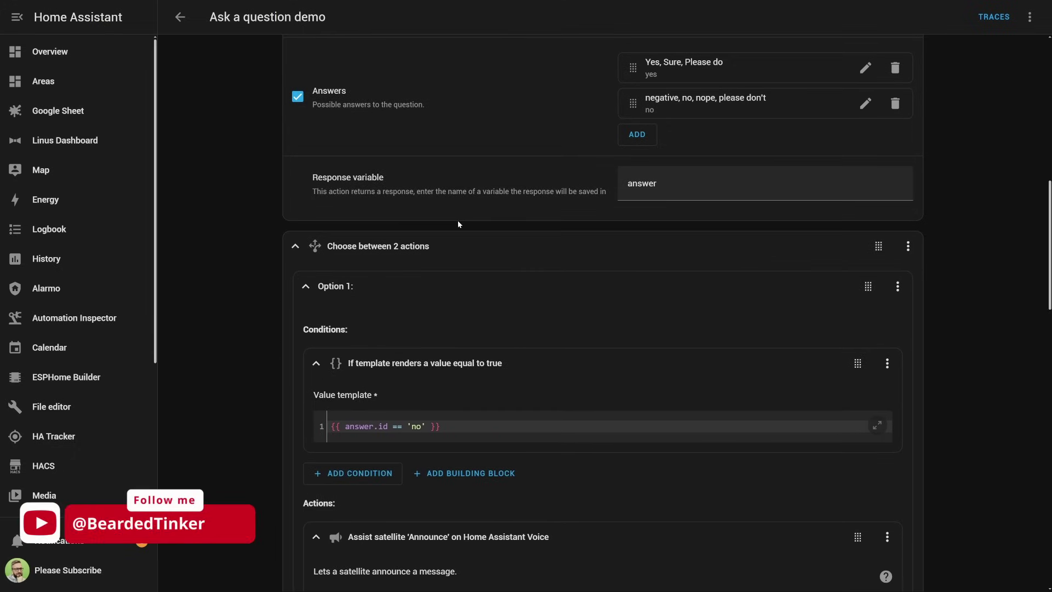
scroll(458, 221, down, 1)
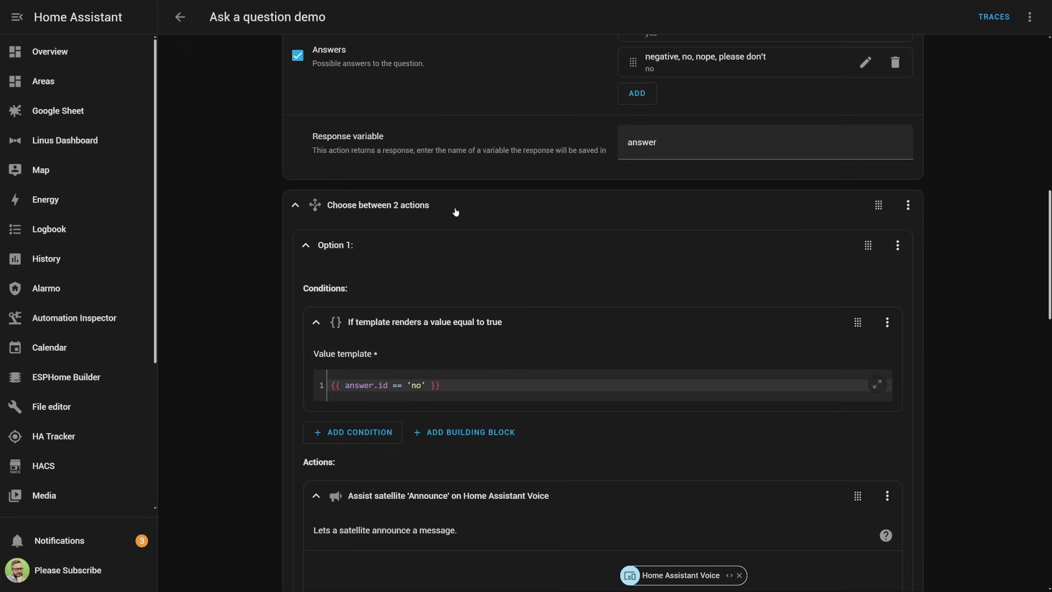
scroll(455, 212, down, 2)
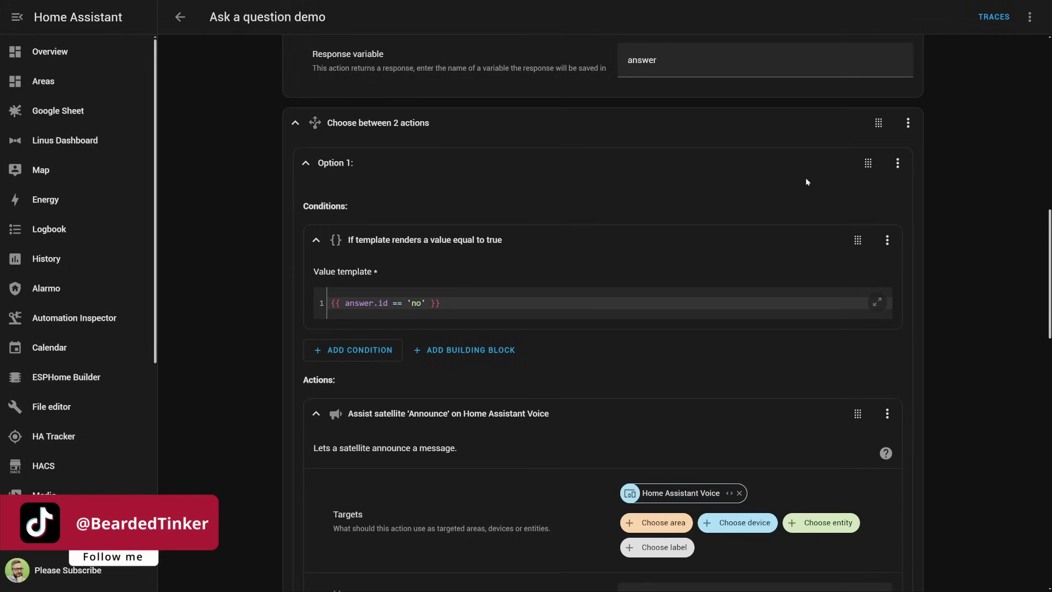
scroll(806, 177, down, 6)
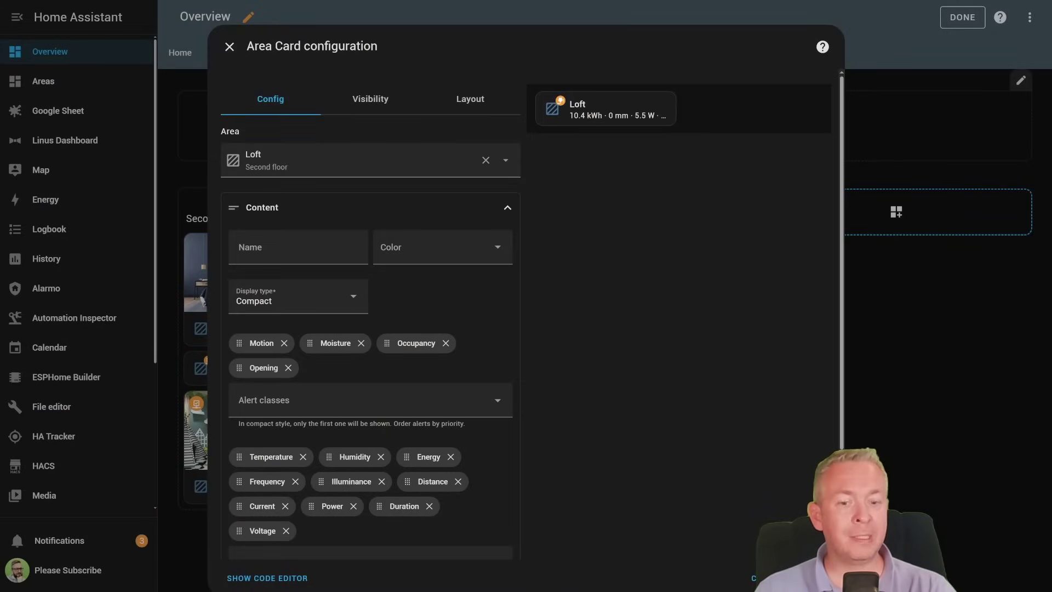
Save the Loft area card with Compact display type to the Overview dashboard.
click(816, 578)
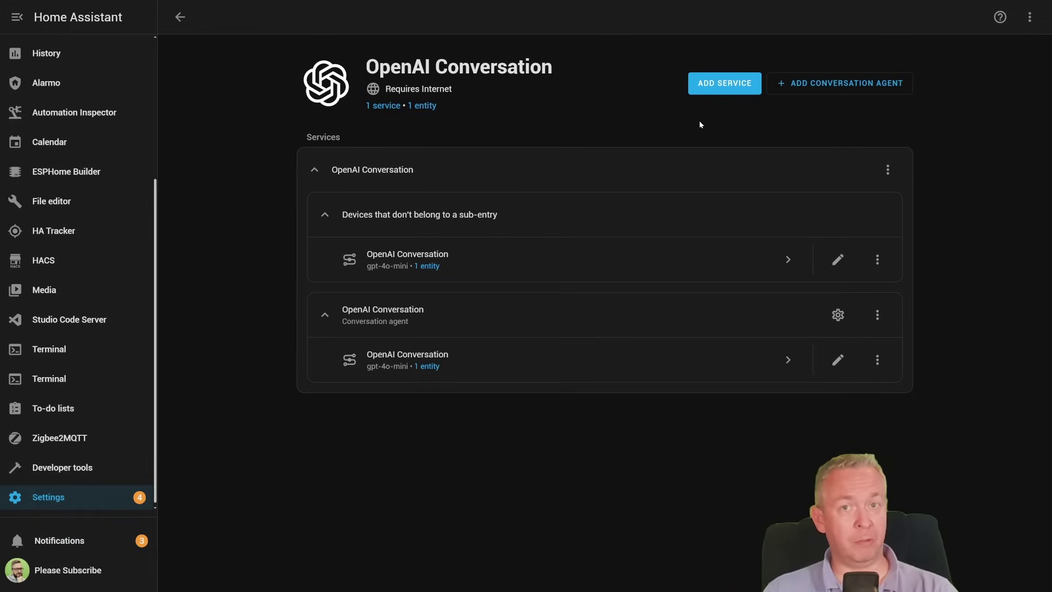
Preview a new OpenAI agent, then browse SwitchBot Bluetooth's Air Purifier device and Hub 2 options unchanged.
click(868, 84)
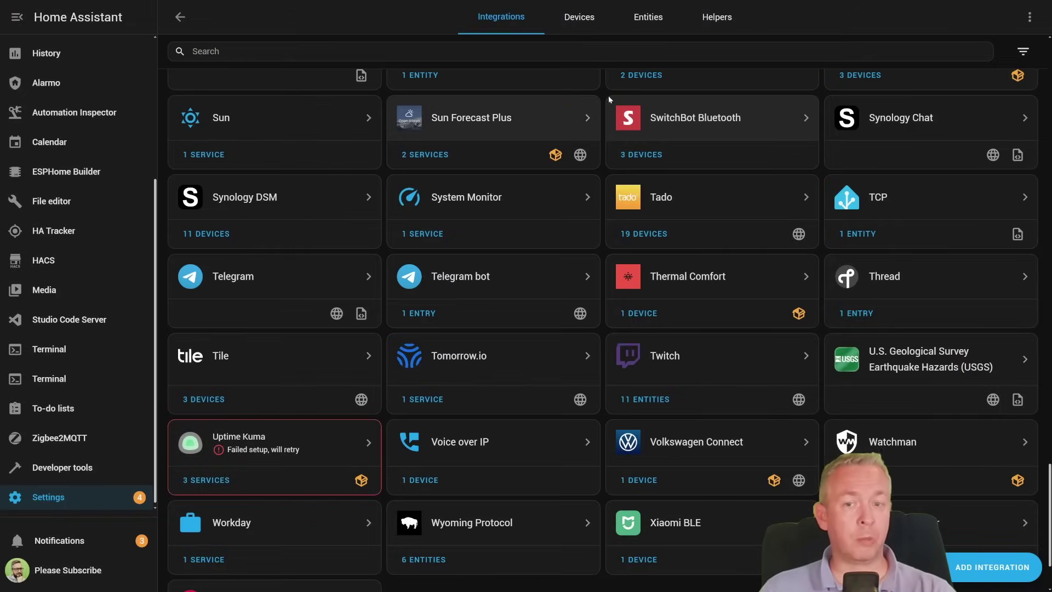
click(682, 122)
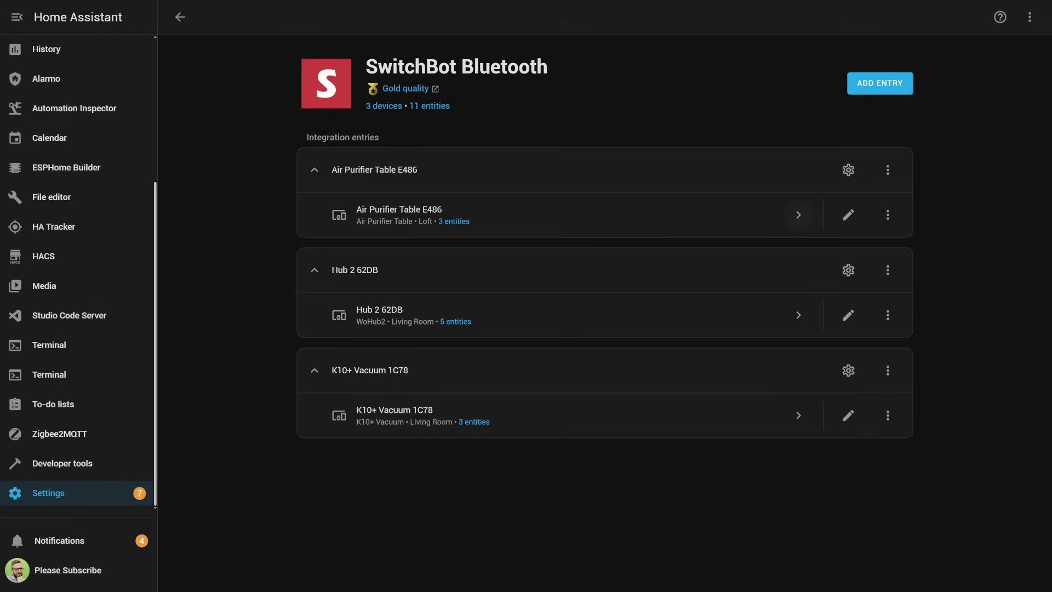
click(399, 211)
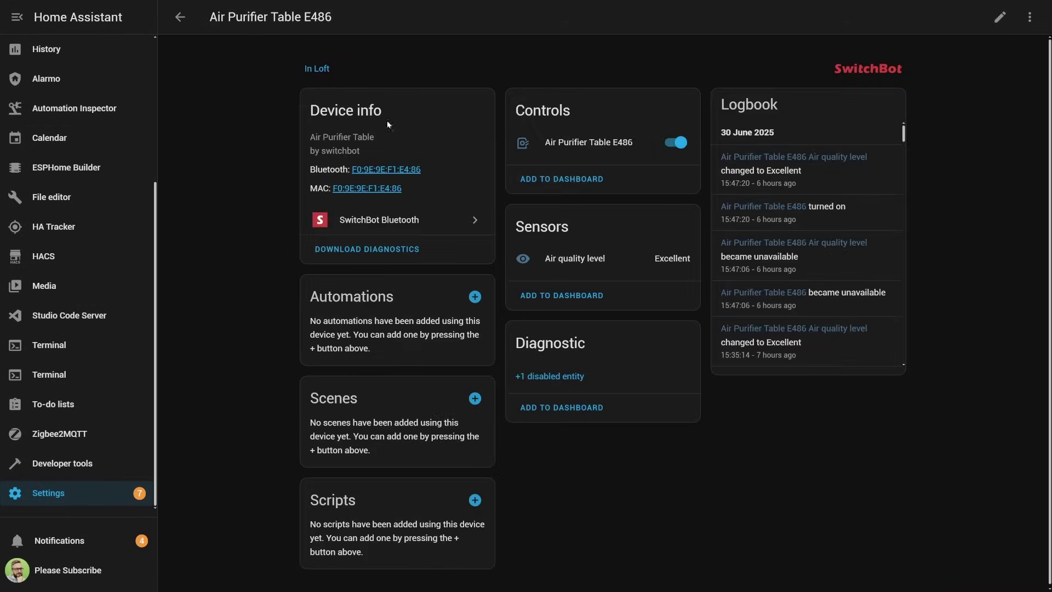
click(181, 17)
click(849, 271)
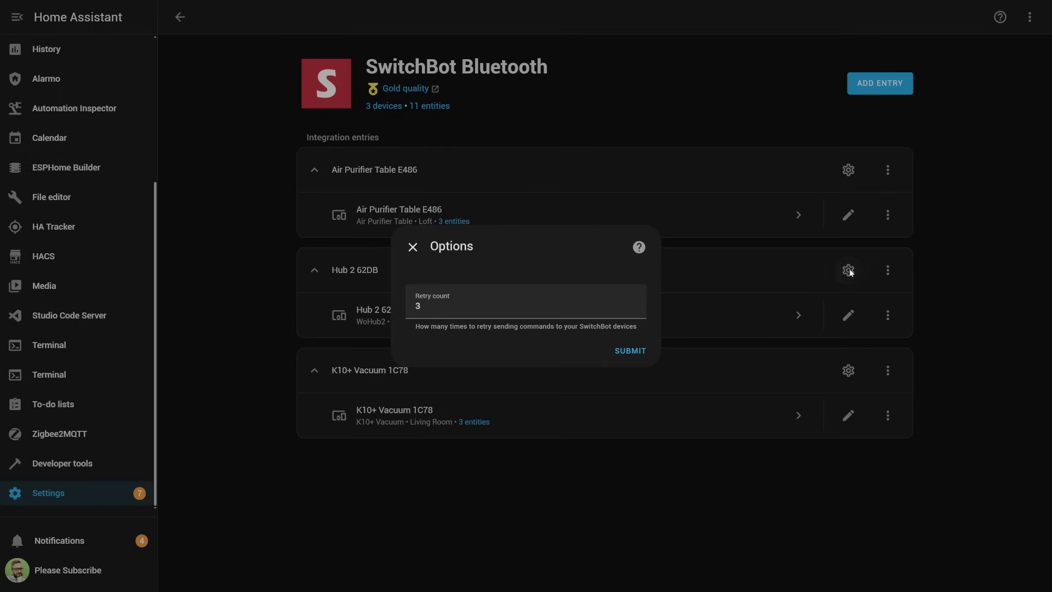
click(413, 247)
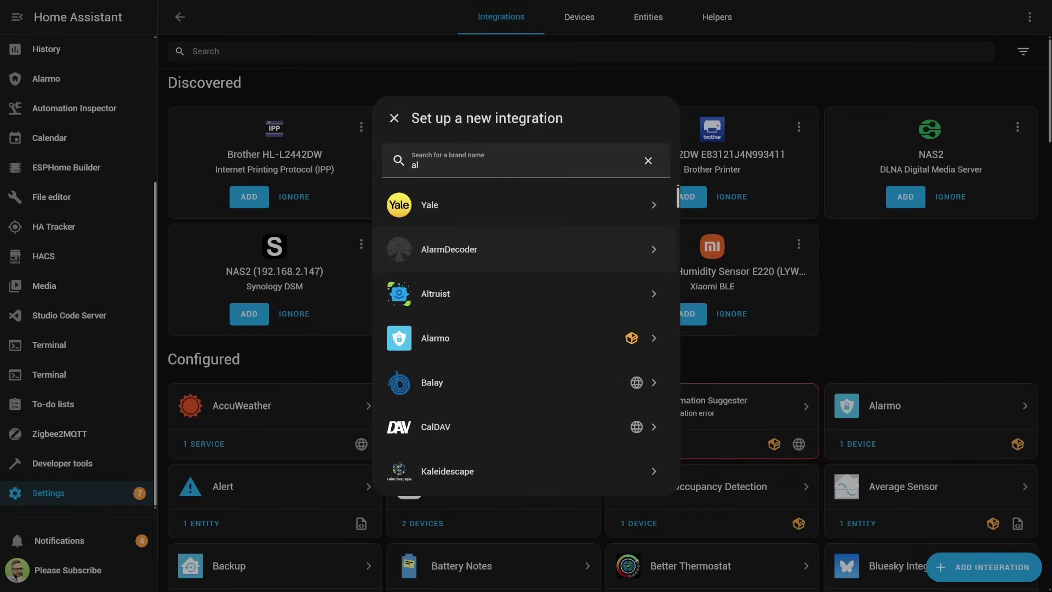
Preview the Altruist and Sony PlayStation Network setup dialogs without submitting.
click(445, 294)
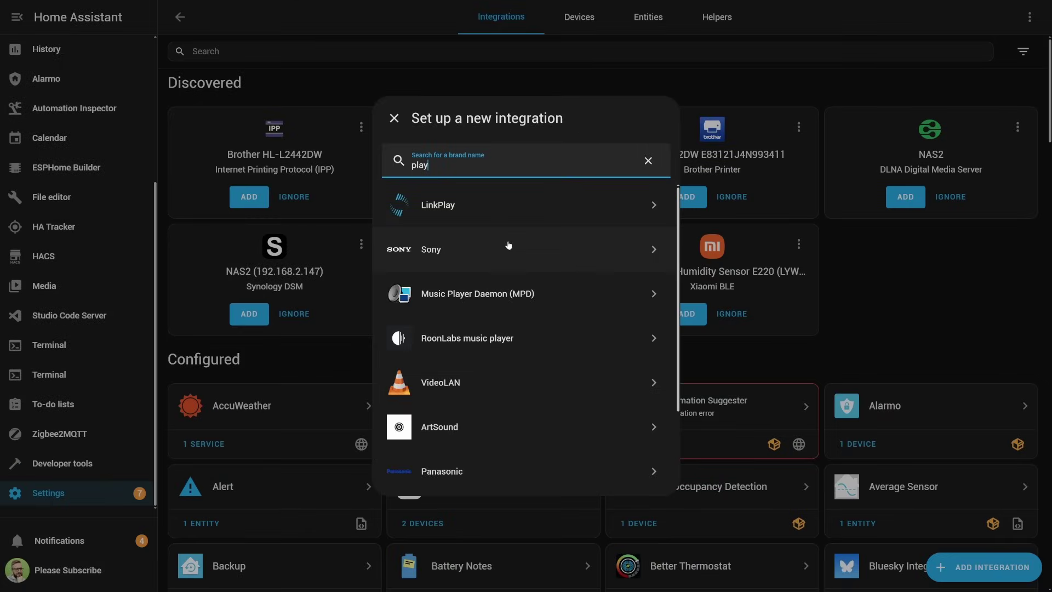
click(510, 244)
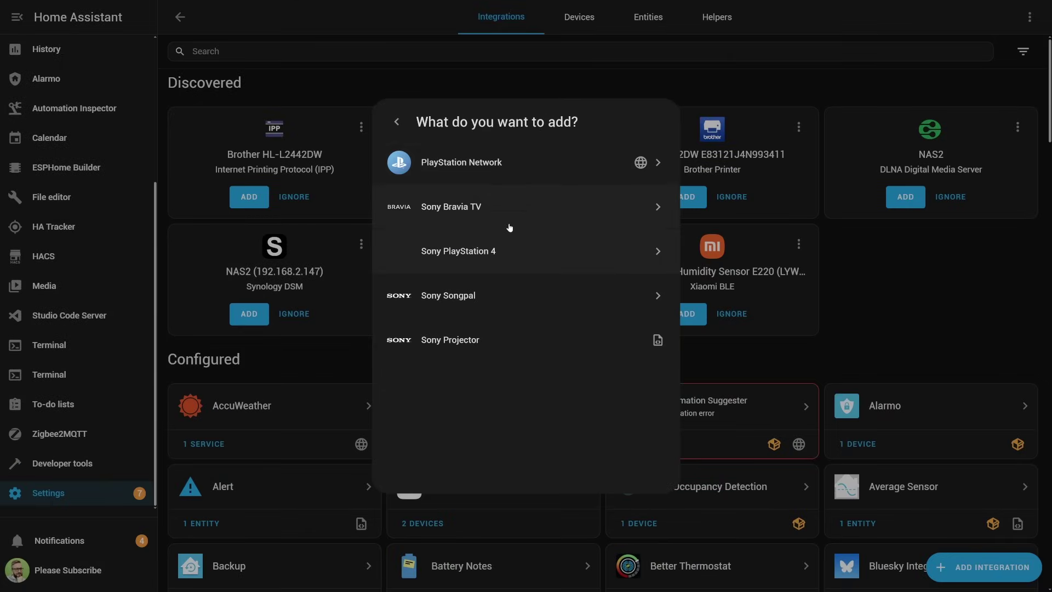
click(520, 182)
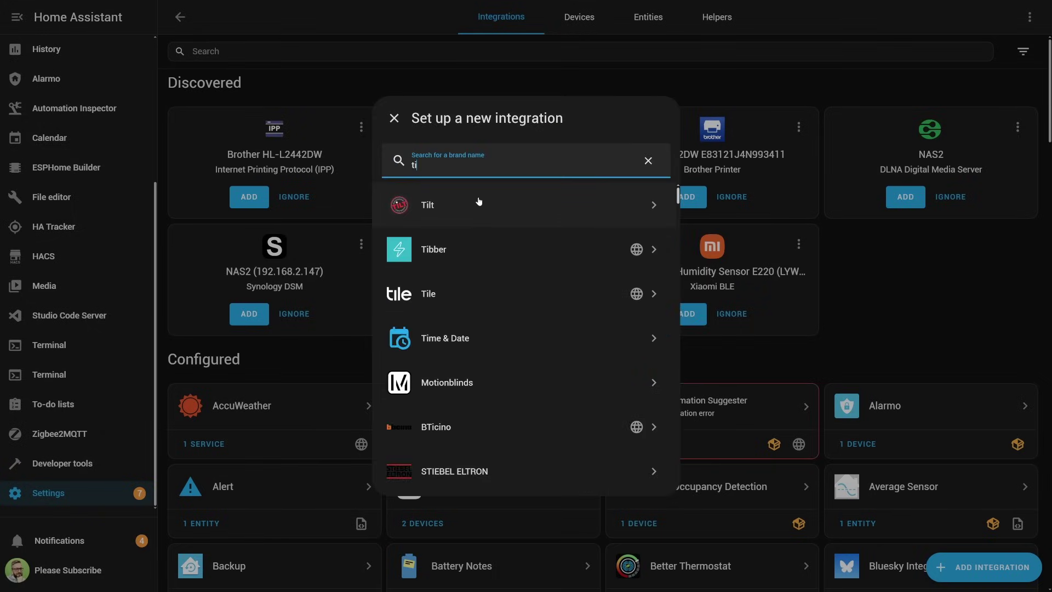
Search 'lt p' for Tilt Pi and 'veg' for Vegetronix VegeHub, previewing both setups.
text(lt p)
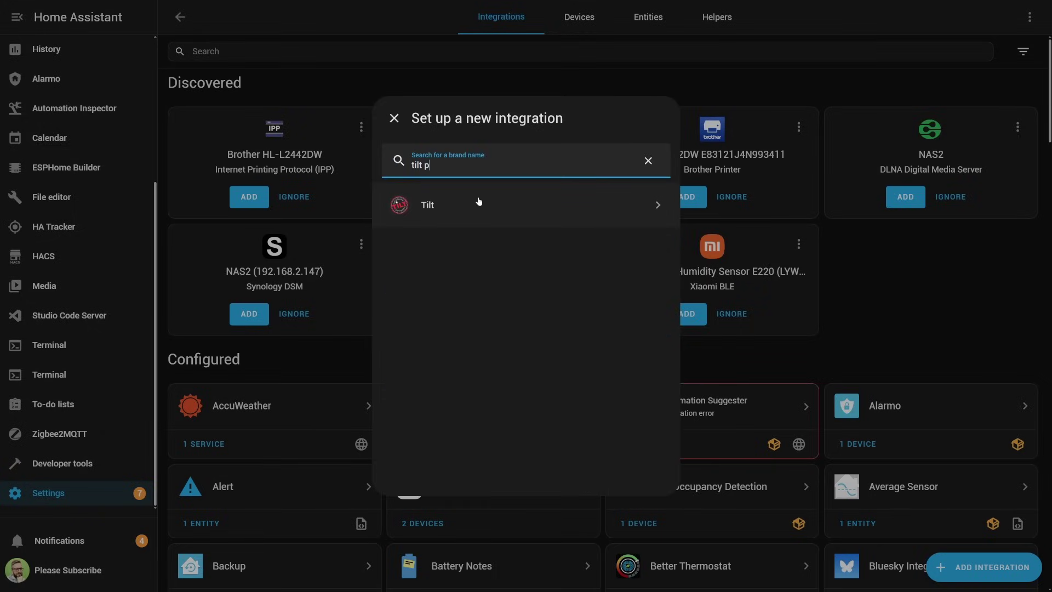
click(479, 203)
click(488, 207)
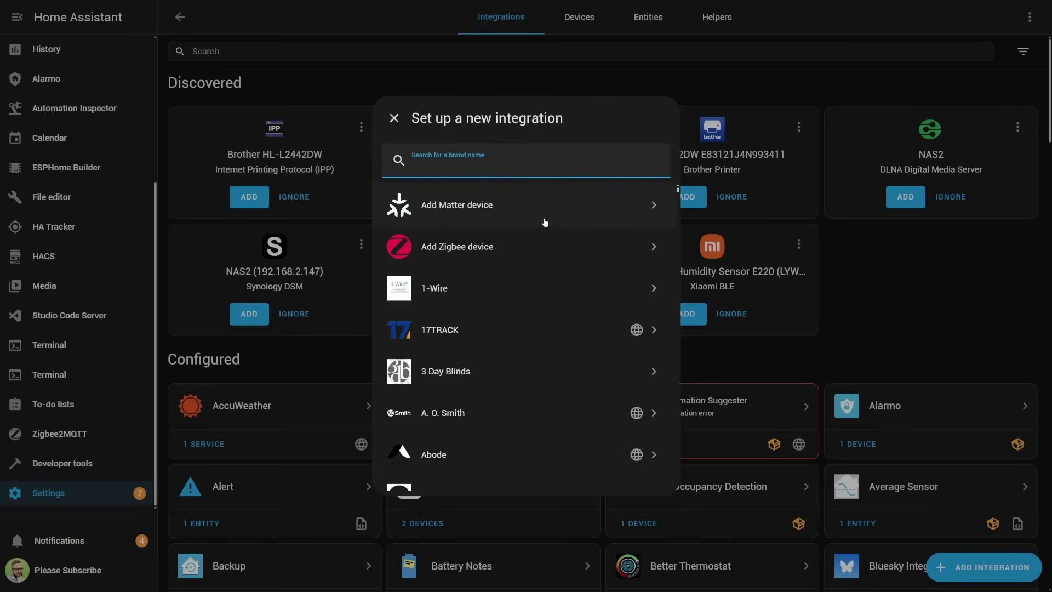
text(veg)
click(544, 218)
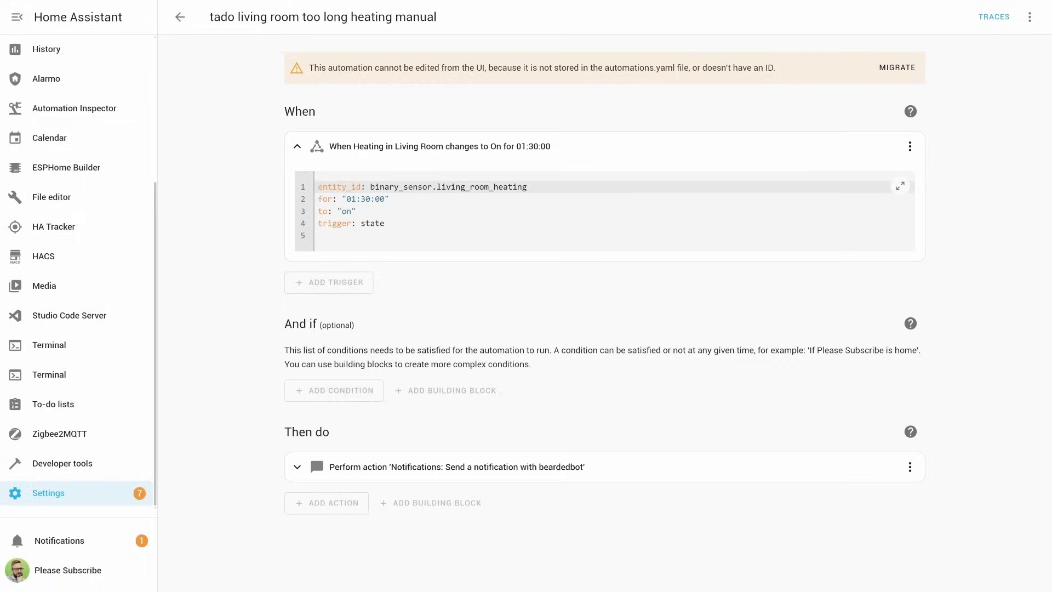
Expand the tado trigger's YAML to full page, select lines 1–3, then collapse it again.
click(901, 186)
click(159, 89)
click(114, 69)
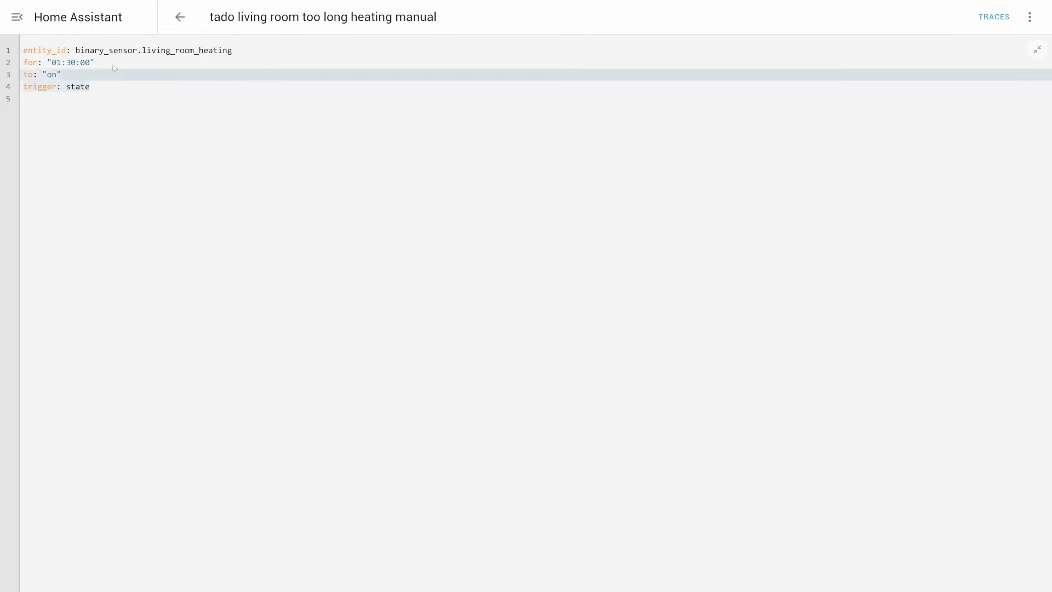
drag(115, 68, 103, 32)
click(1036, 51)
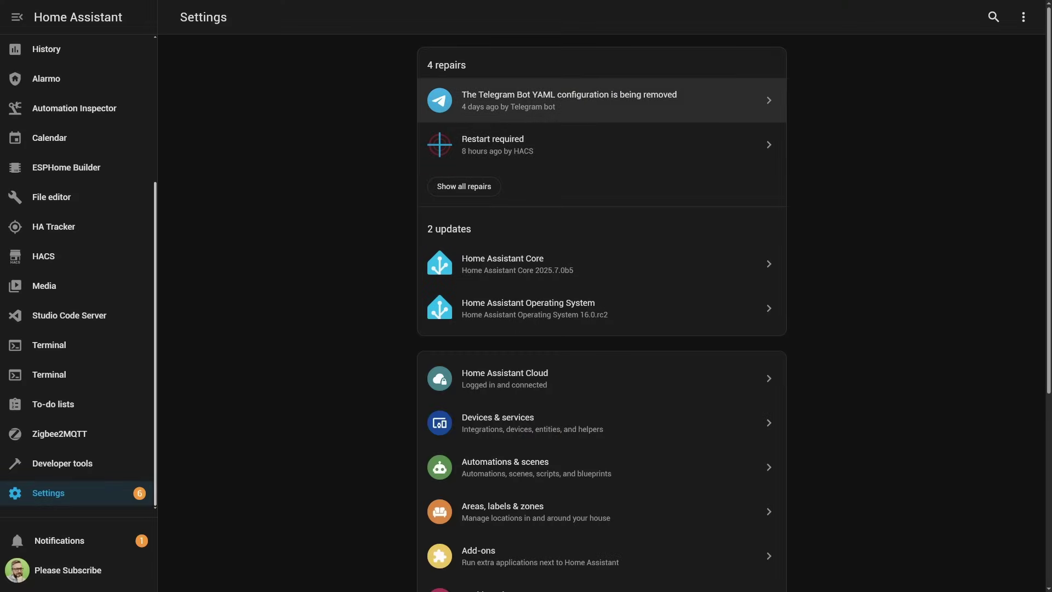
Under Backward-incompatible changes, expand the Google Calendar, Meater, Miele and Plex Media Server notes.
click(553, 108)
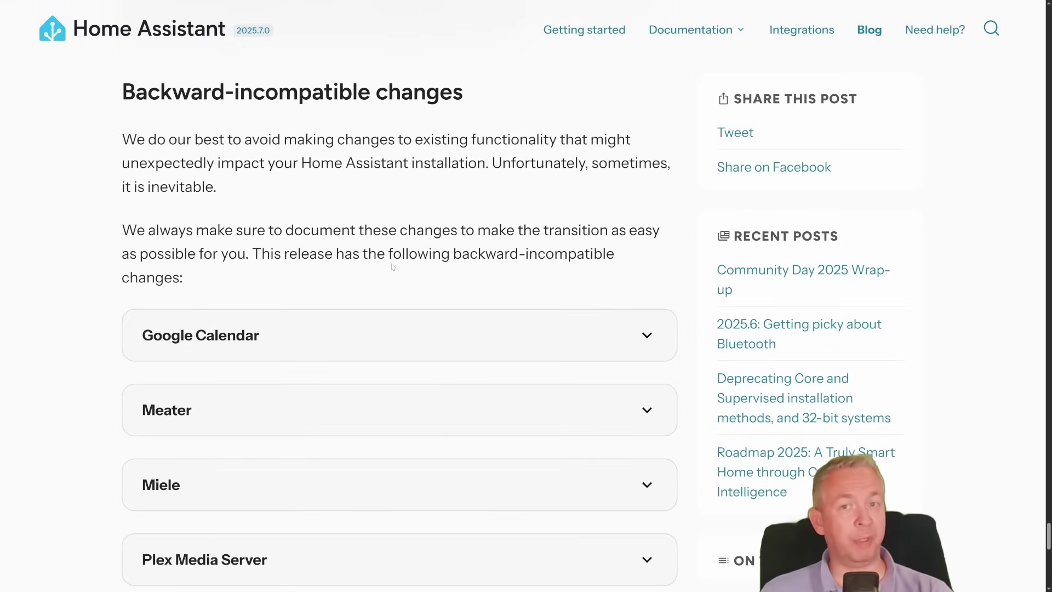
scroll(392, 266, down, 3)
click(366, 181)
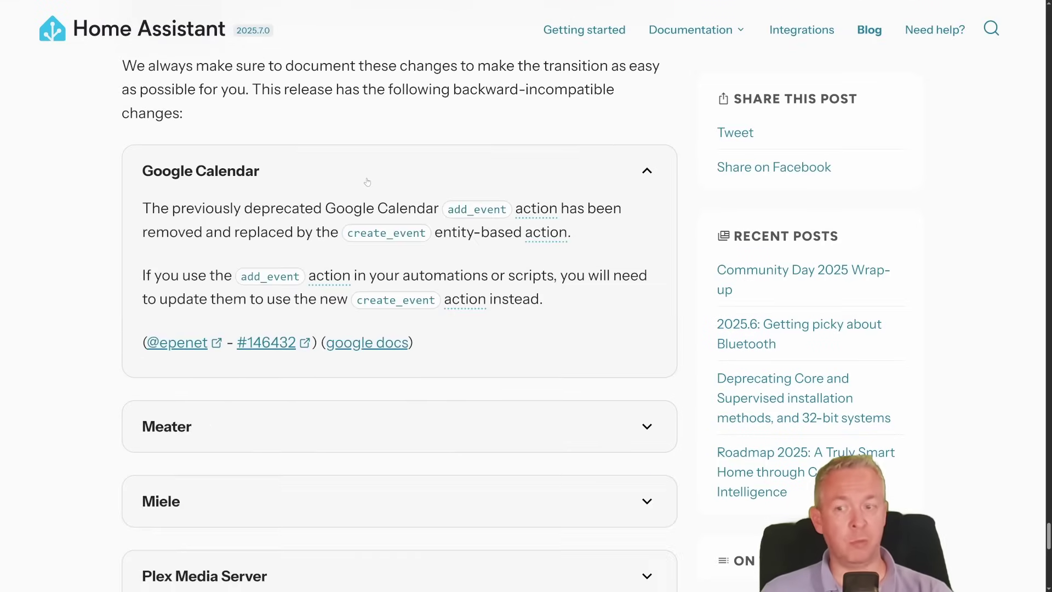
scroll(368, 182, down, 3)
click(316, 296)
scroll(315, 311, down, 4)
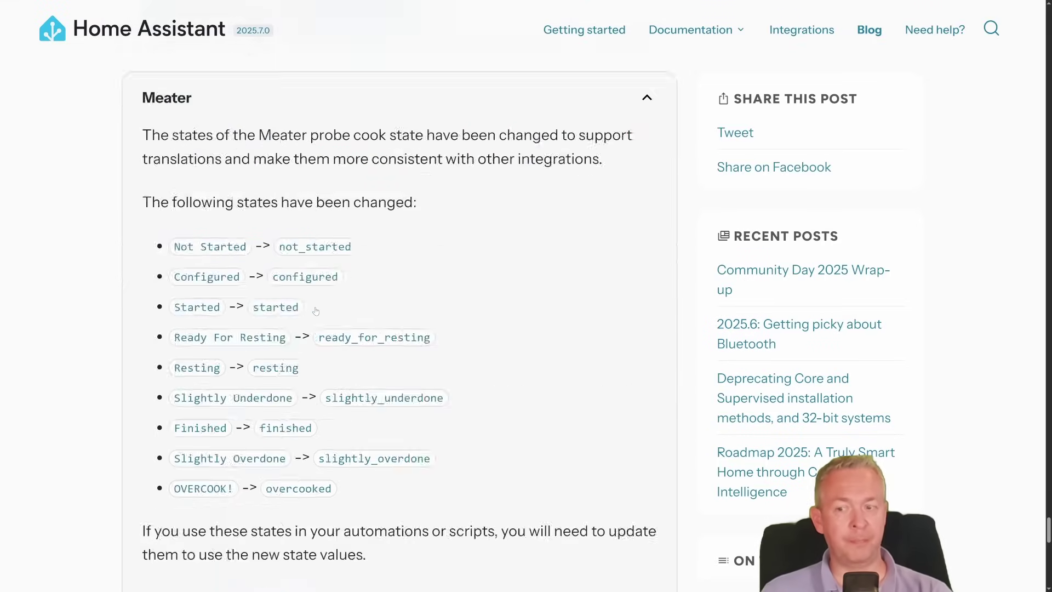
scroll(316, 311, down, 7)
click(326, 277)
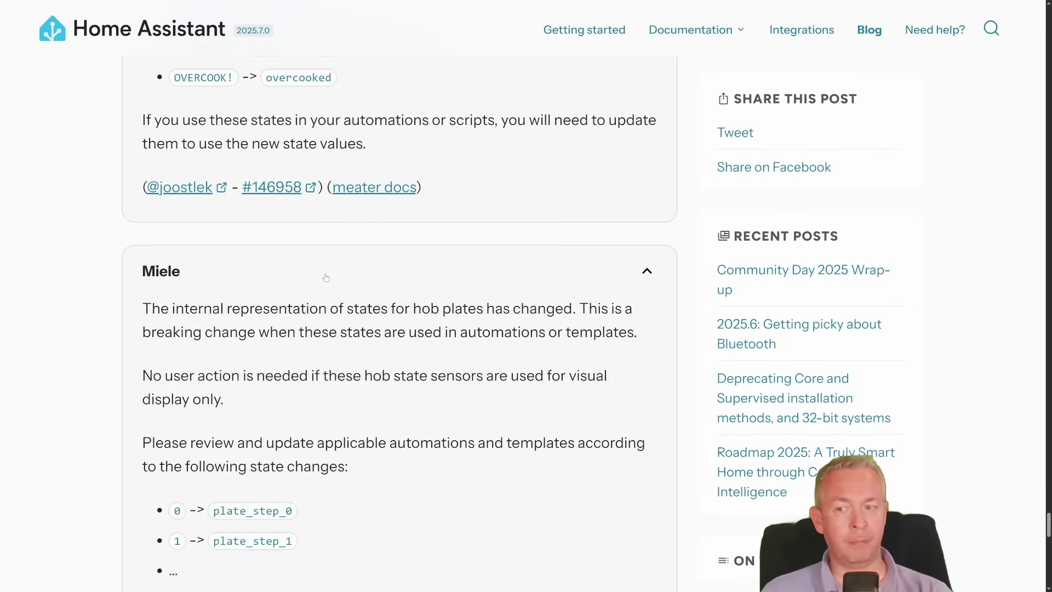
scroll(329, 278, down, 11)
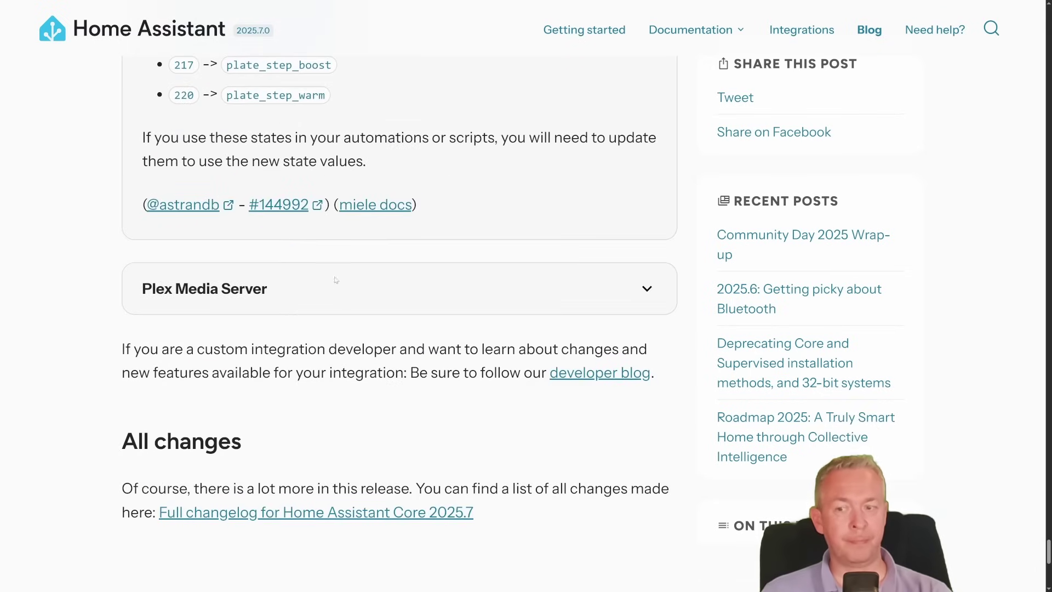
click(308, 300)
scroll(307, 300, down, 5)
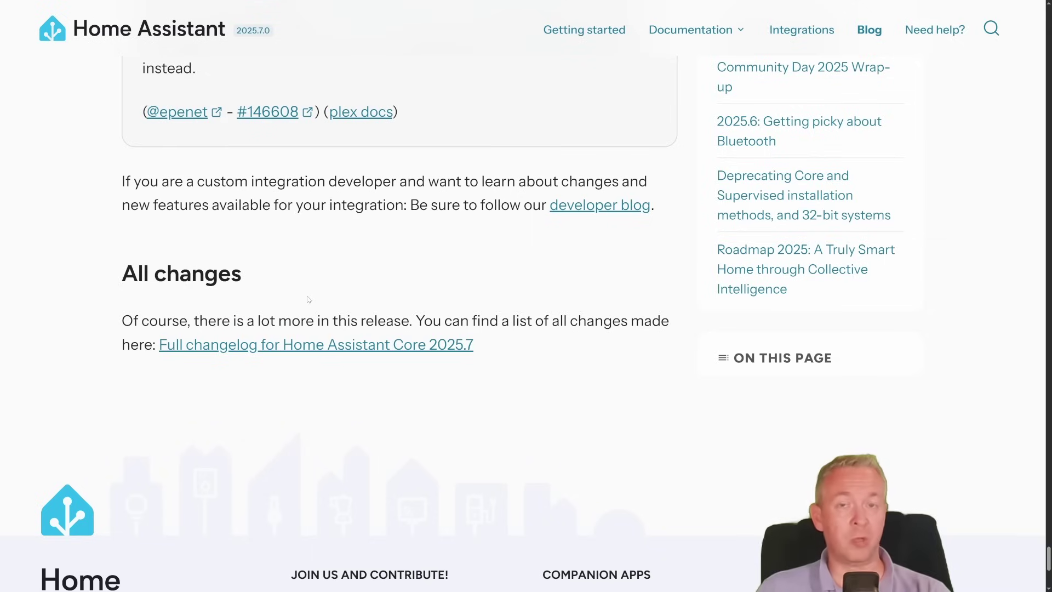
Open the Full changelog for Home Assistant Core 2025.7 and scroll down its list.
click(249, 345)
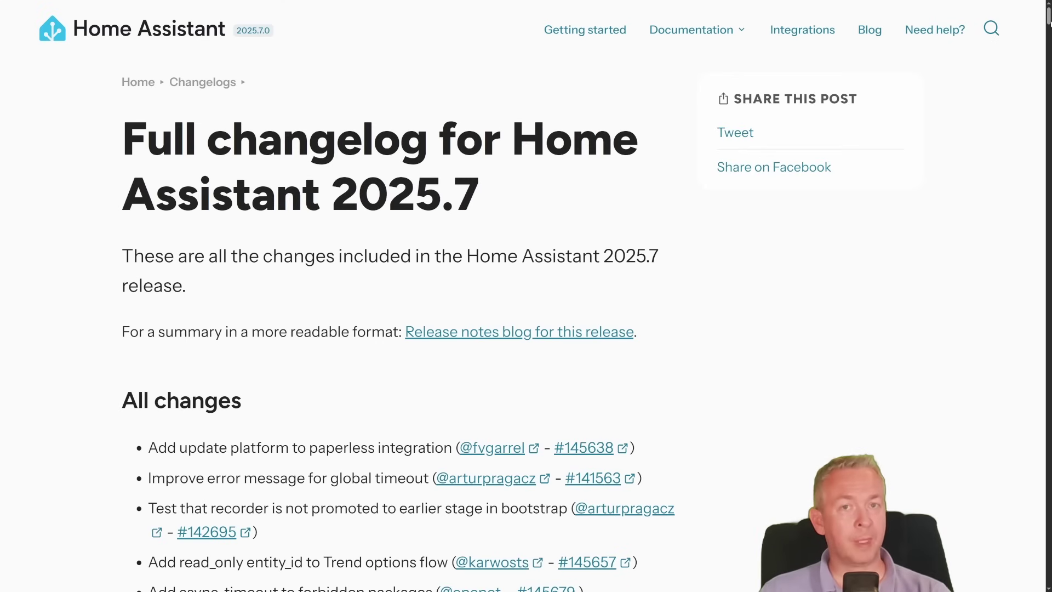
scroll(1040, 146, down, 20)
drag(1039, 146, 1048, 416)
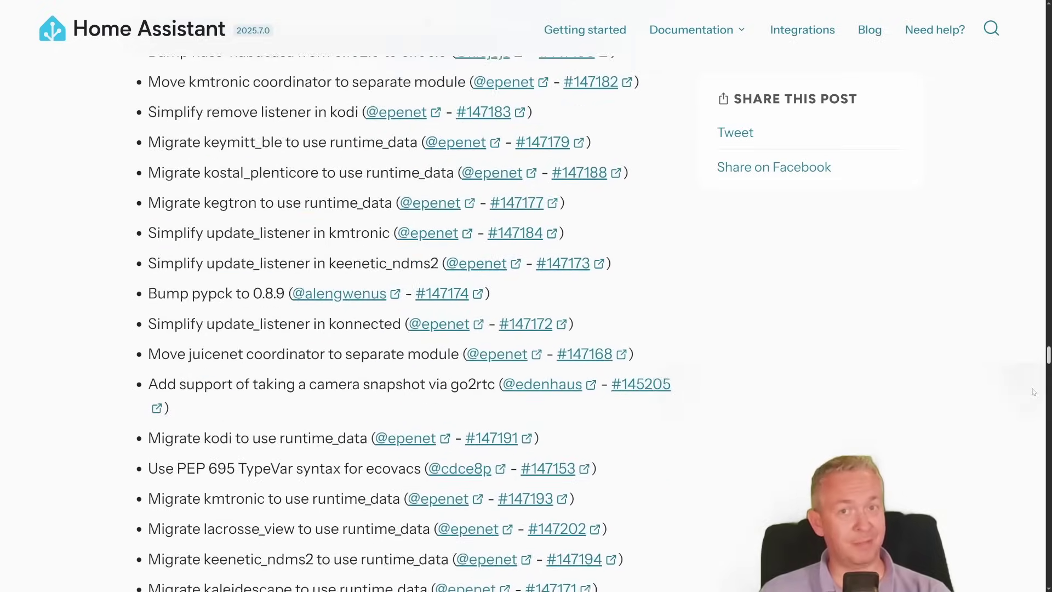